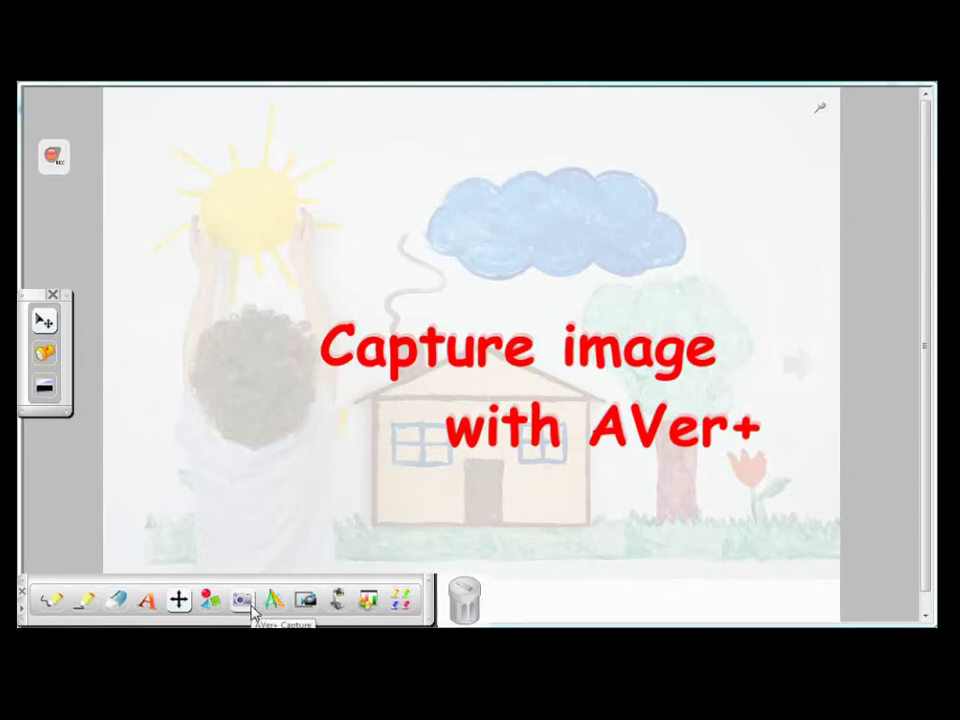
# - Open the AVer+ capture panel and choose Region Capture
pyautogui.click(243, 601)
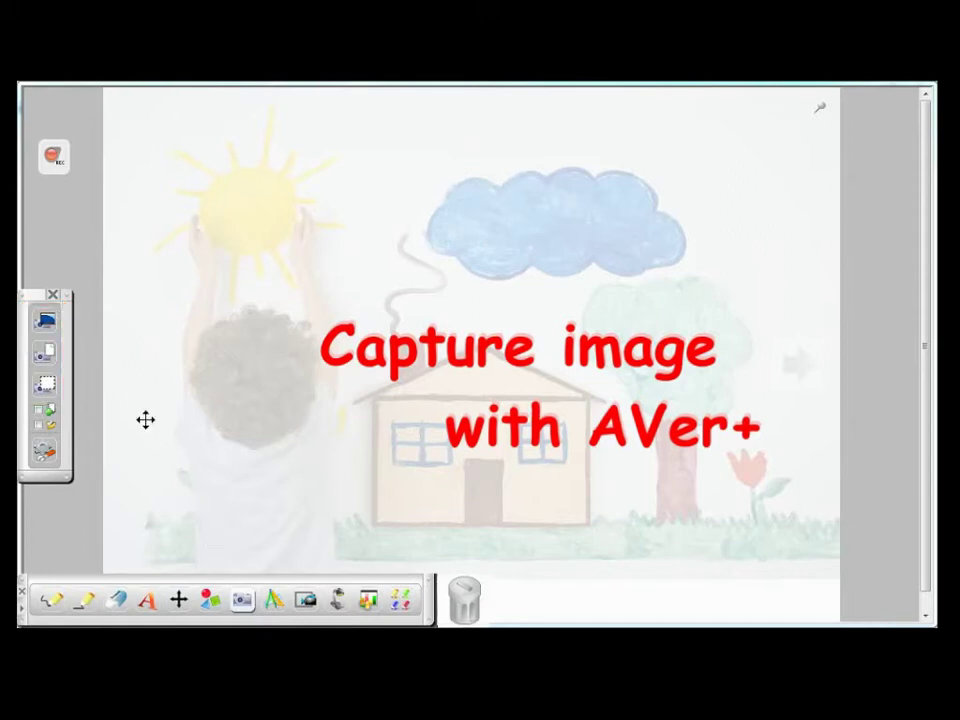
pyautogui.click(54, 396)
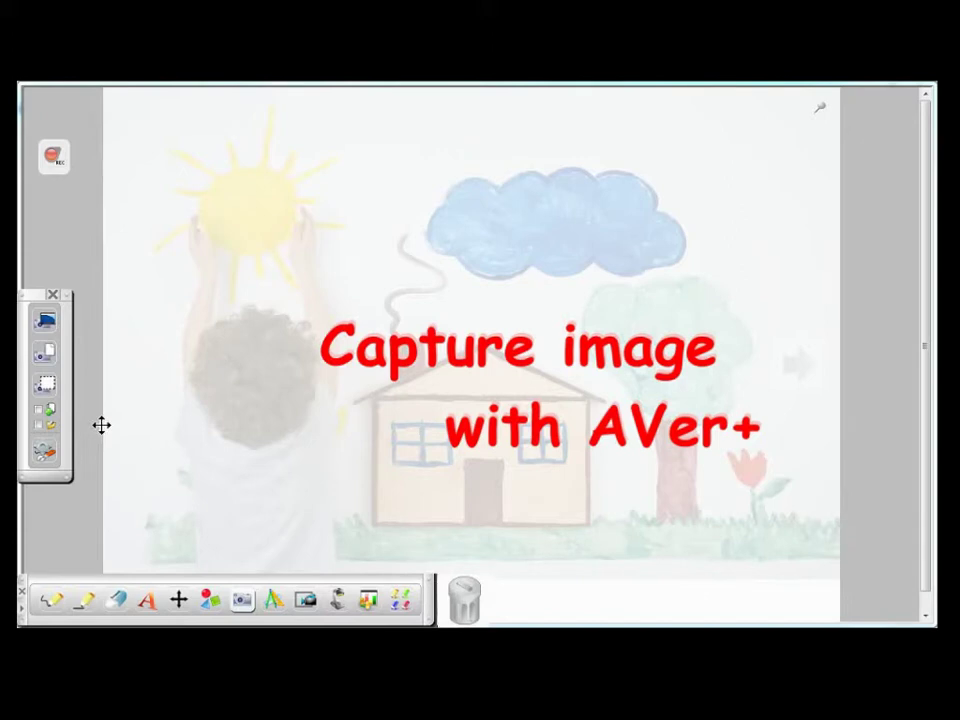
# - Set capture saving to the Desktop folder with file name Capture, then close the settings
pyautogui.click(44, 452)
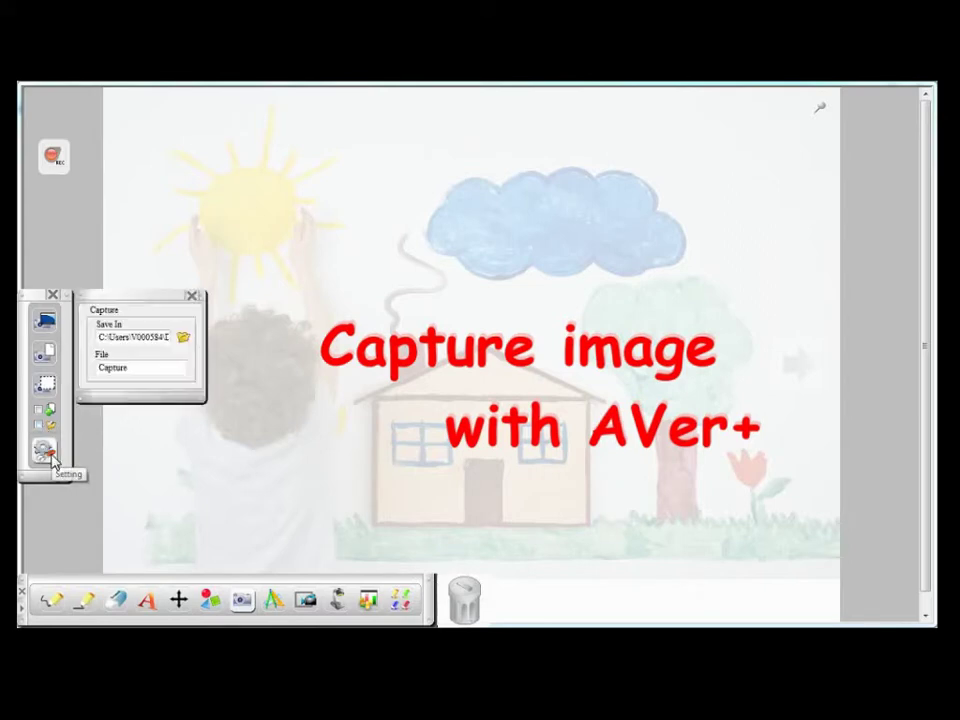
pyautogui.click(183, 340)
pyautogui.click(68, 285)
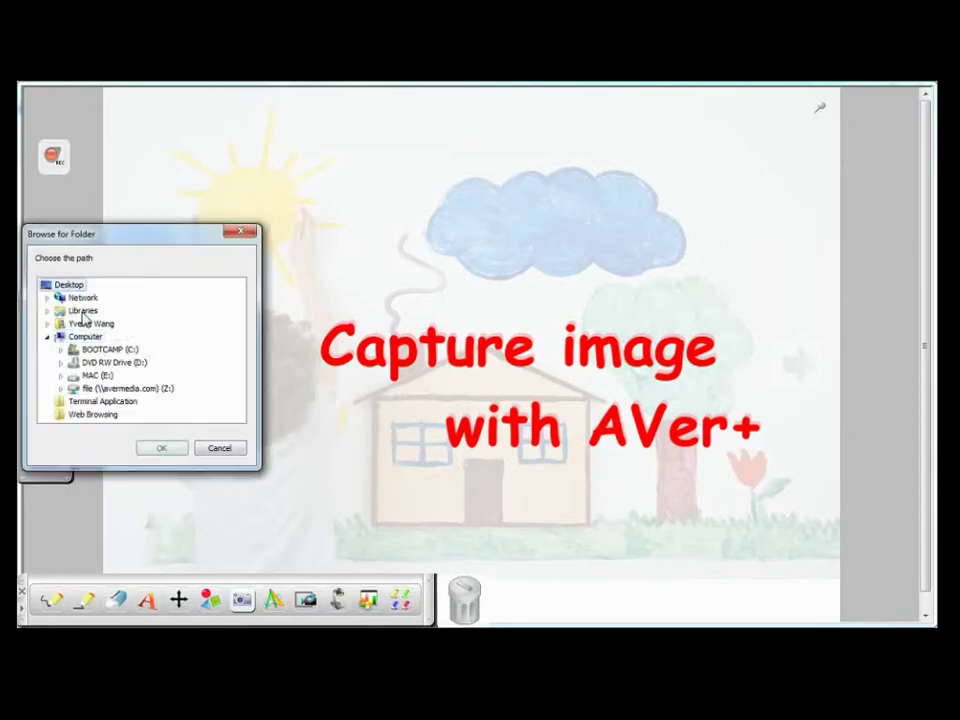
pyautogui.click(163, 450)
pyautogui.doubleClick(119, 368)
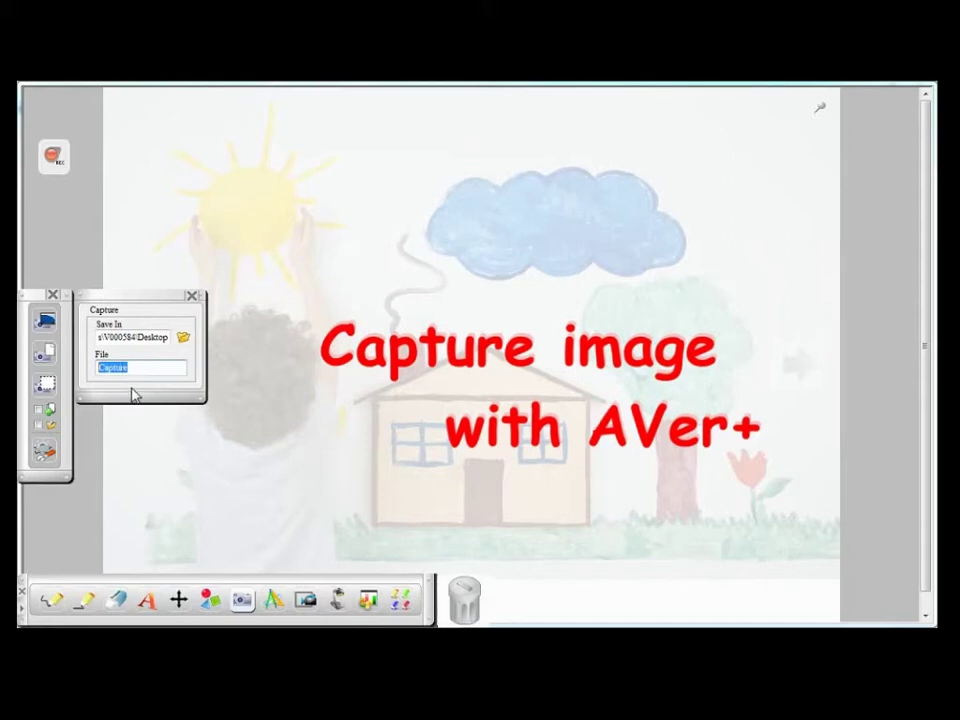
pyautogui.click(191, 296)
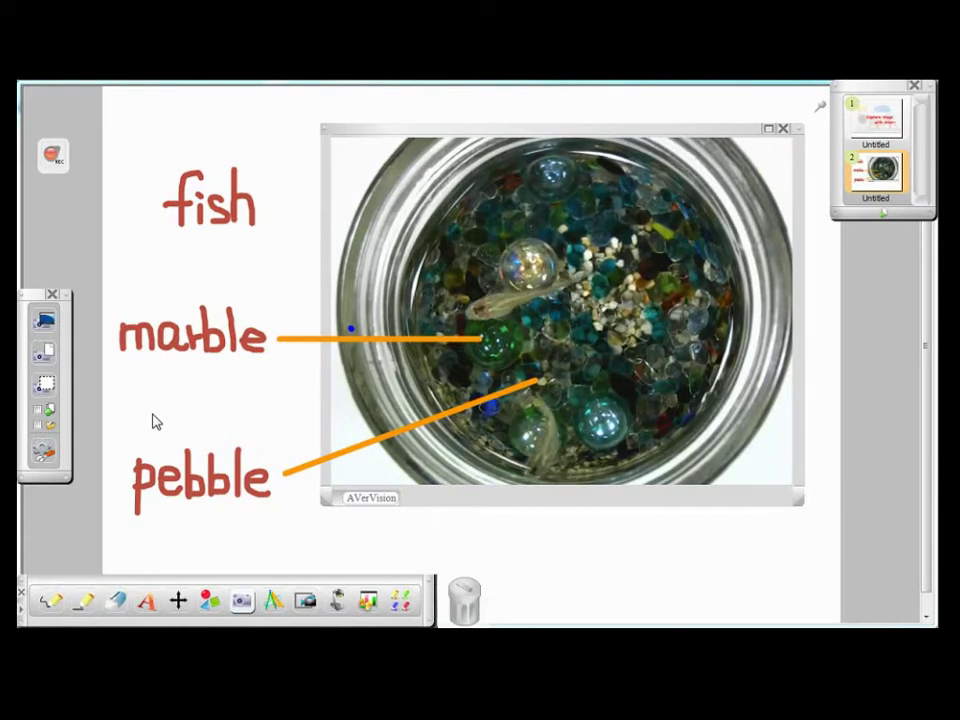
# - Capture the full screen onto the fish jar page, reposition it, then capture onto a new page
pyautogui.click(45, 325)
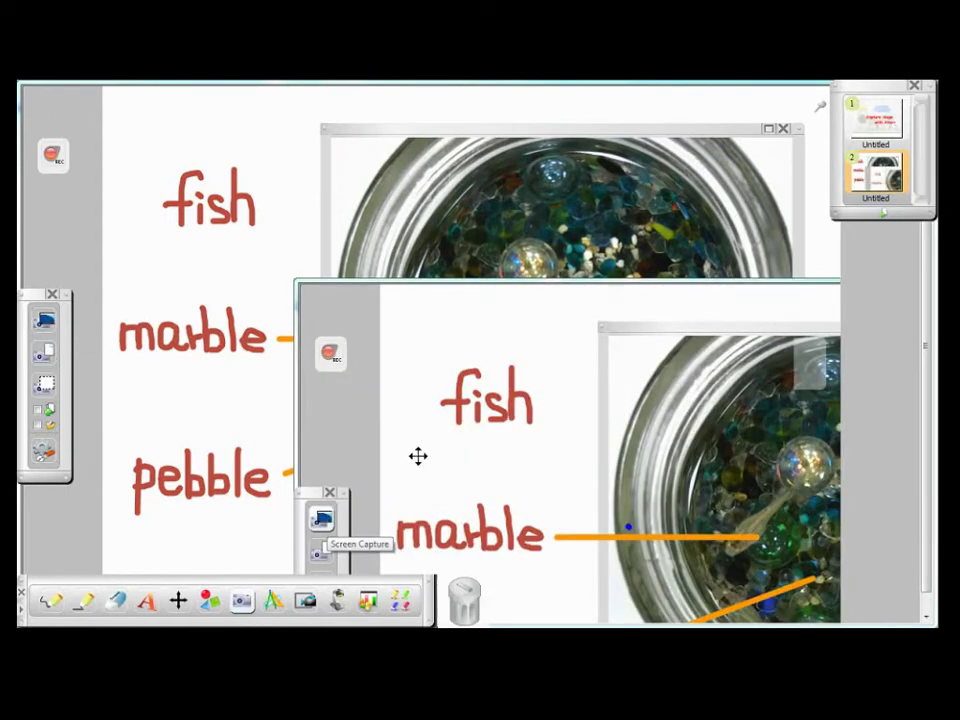
pyautogui.moveTo(418, 456); pyautogui.dragTo(330, 265)
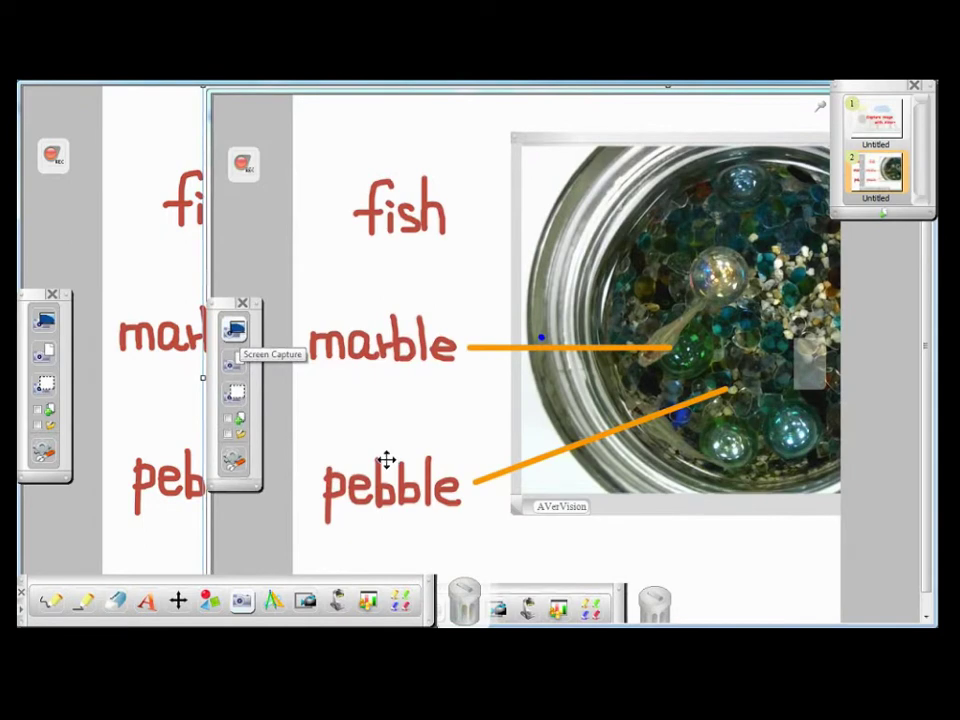
pyautogui.moveTo(381, 462); pyautogui.dragTo(476, 614)
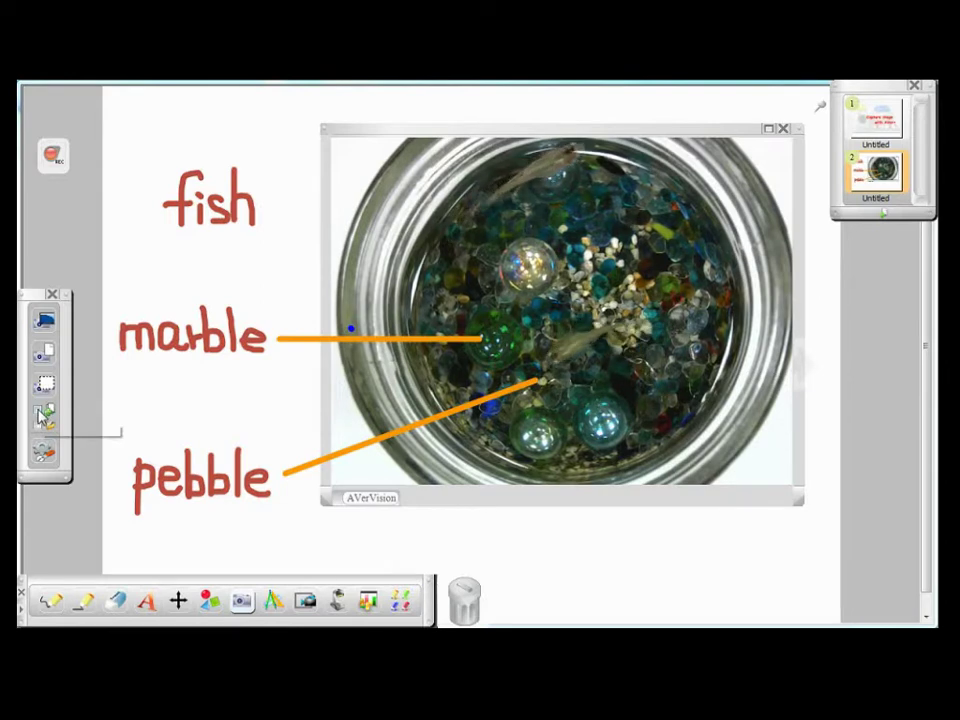
pyautogui.click(44, 355)
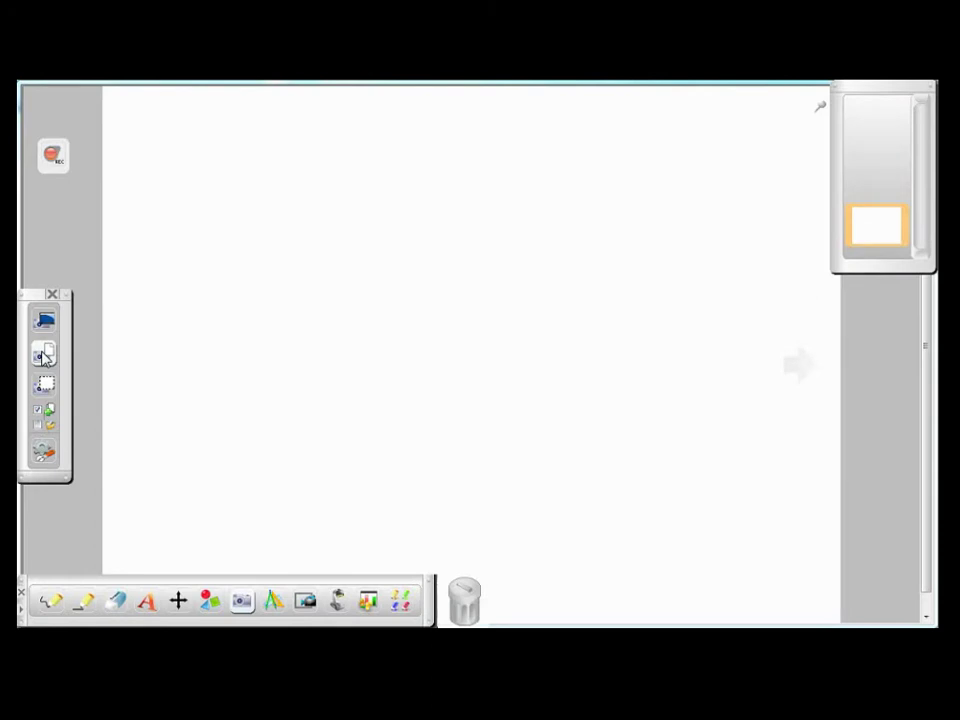
# - Move the captured jar image and labels left on page 3, then return to page 2
pyautogui.moveTo(311, 420); pyautogui.dragTo(212, 459)
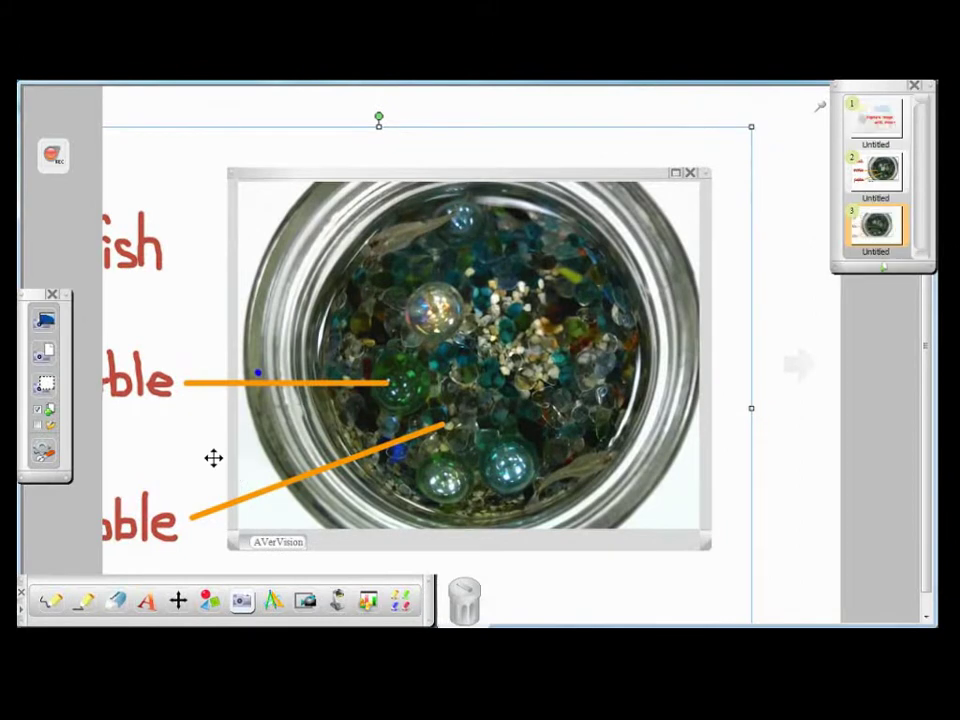
pyautogui.moveTo(463, 424); pyautogui.dragTo(385, 450)
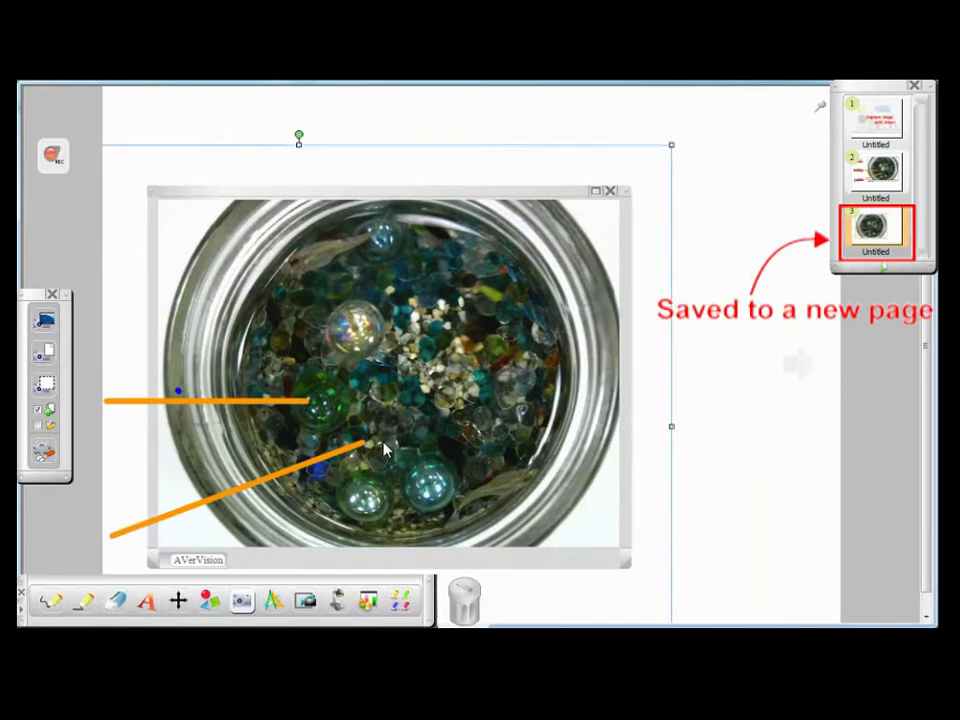
pyautogui.click(873, 187)
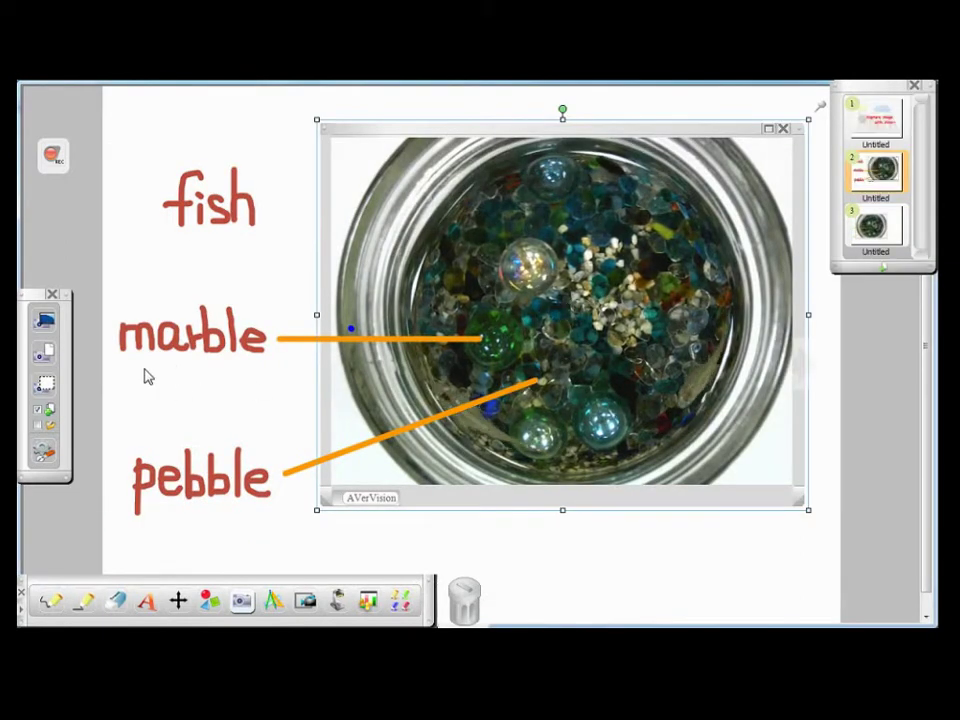
# - Region-capture the fish from the live view and place it beside the word marble
pyautogui.click(44, 386)
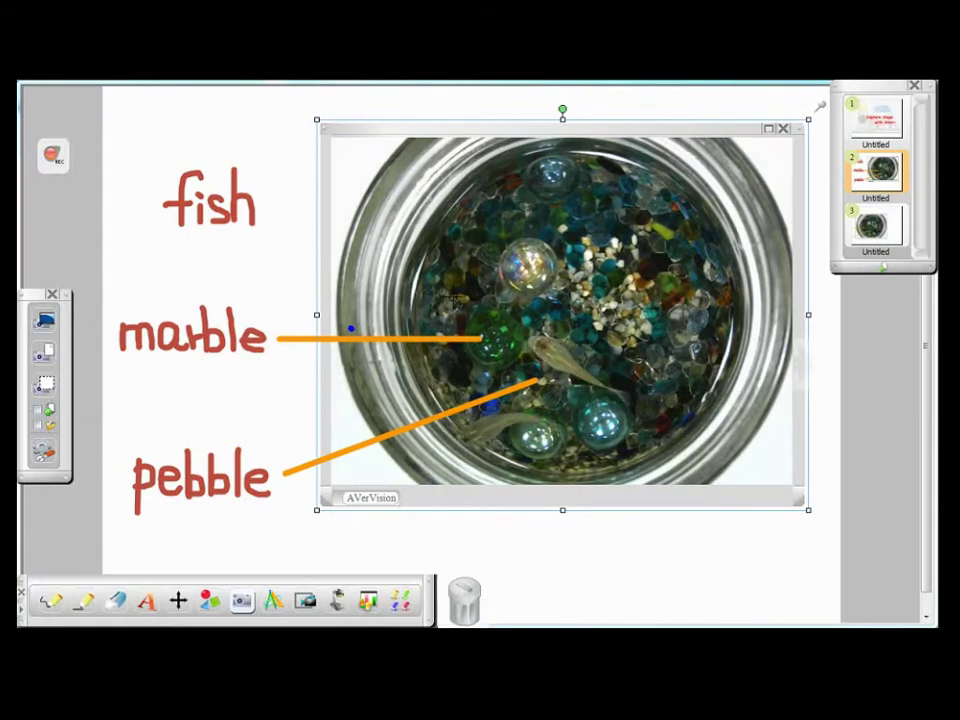
pyautogui.moveTo(491, 295); pyautogui.dragTo(636, 418)
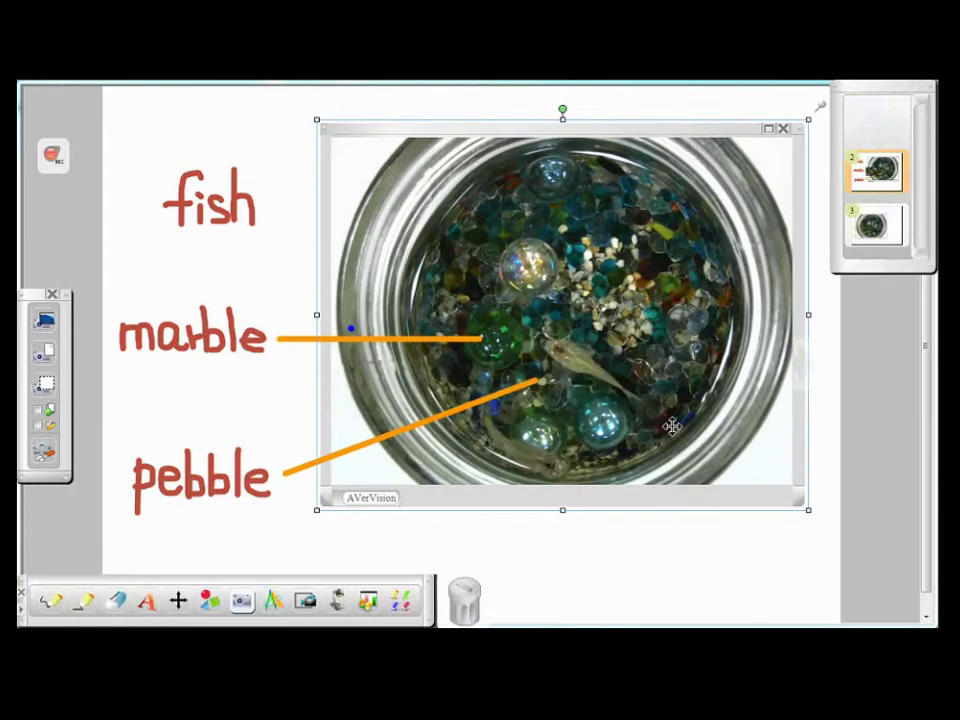
pyautogui.moveTo(452, 380); pyautogui.dragTo(362, 340)
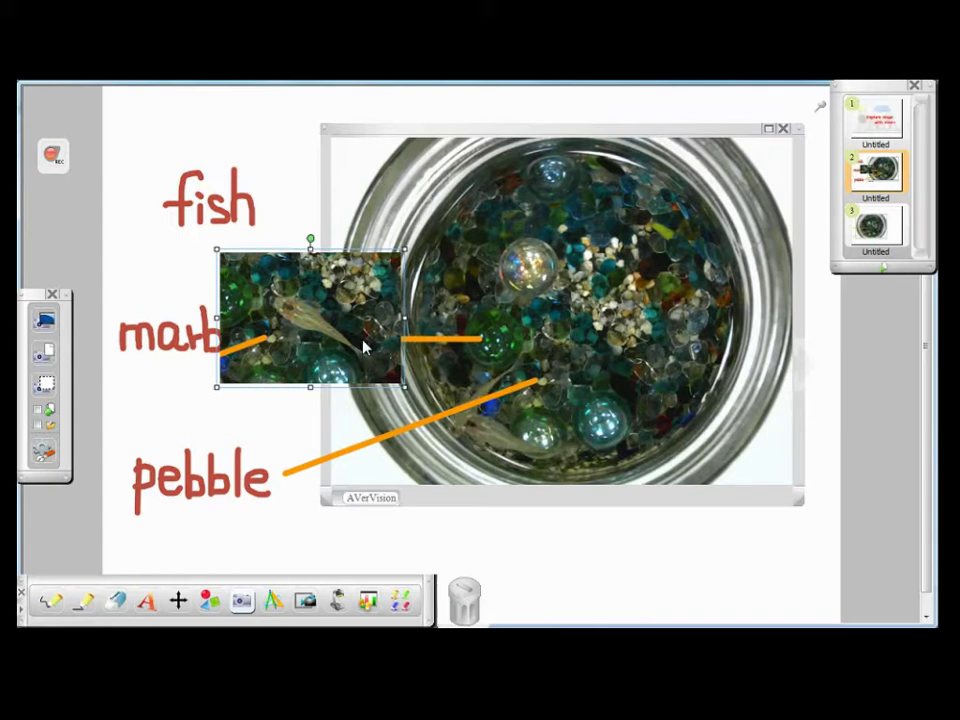
pyautogui.click(150, 98)
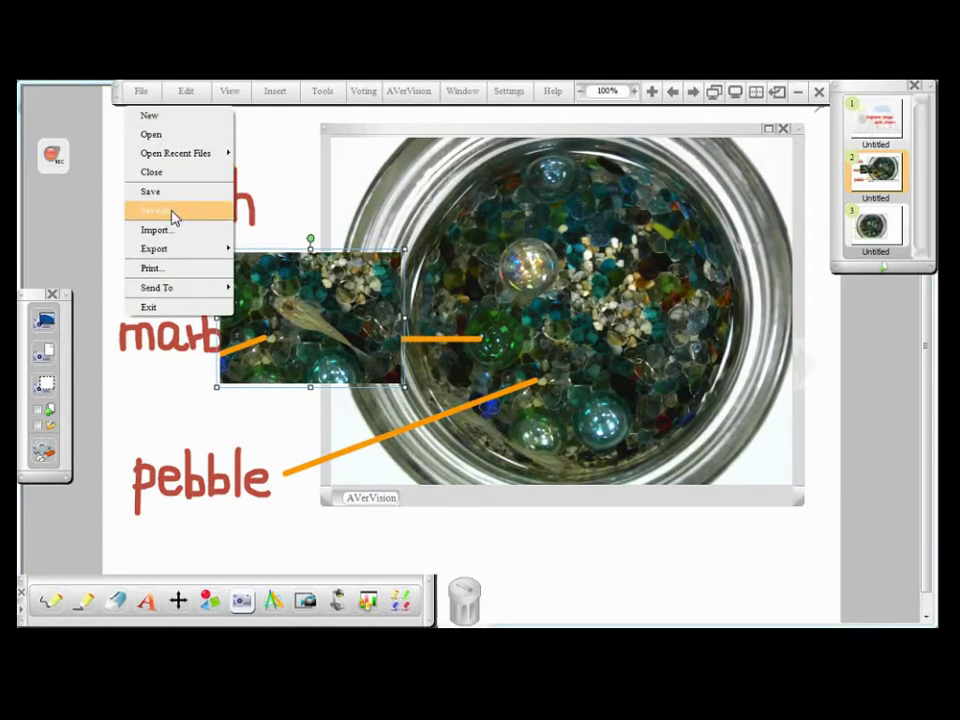
pyautogui.moveTo(184, 259)
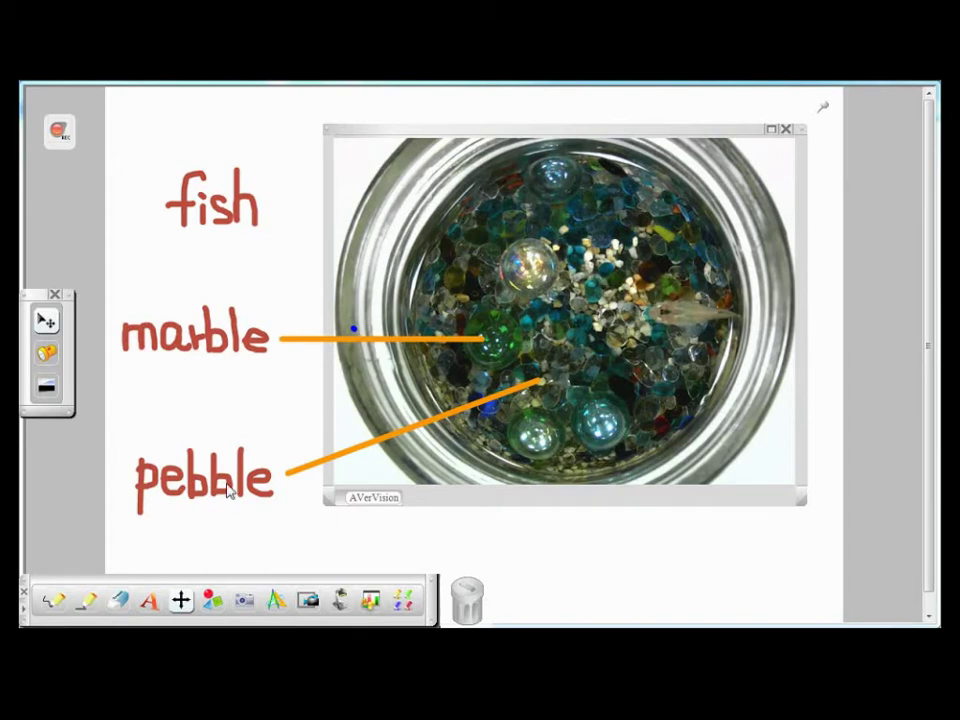
# - Show the AVerVision document camera tools and their capture options
pyautogui.click(345, 611)
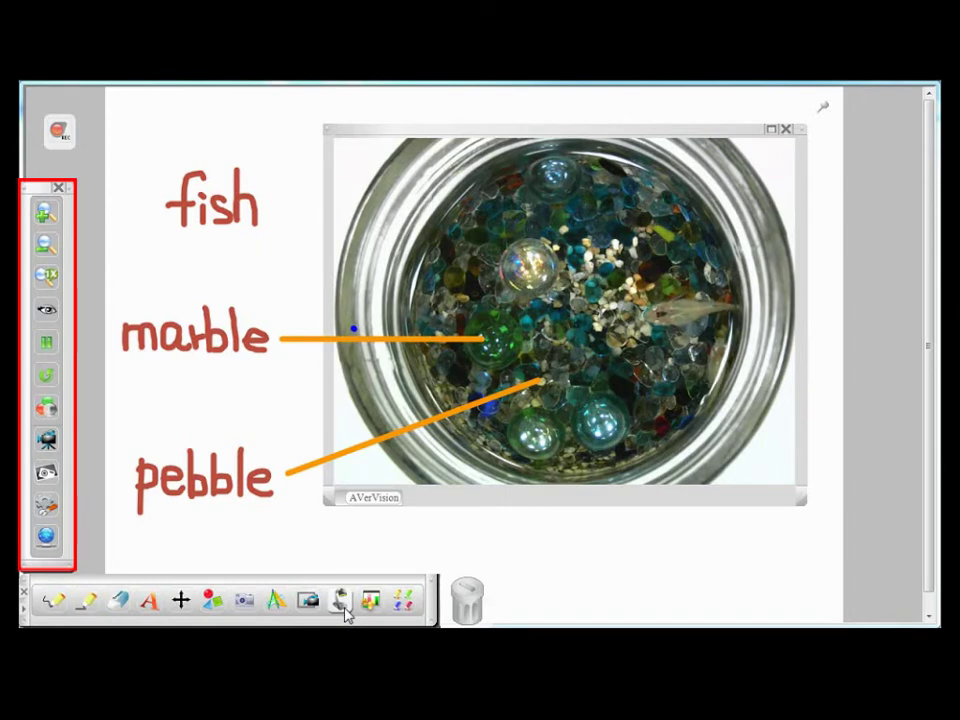
pyautogui.click(55, 477)
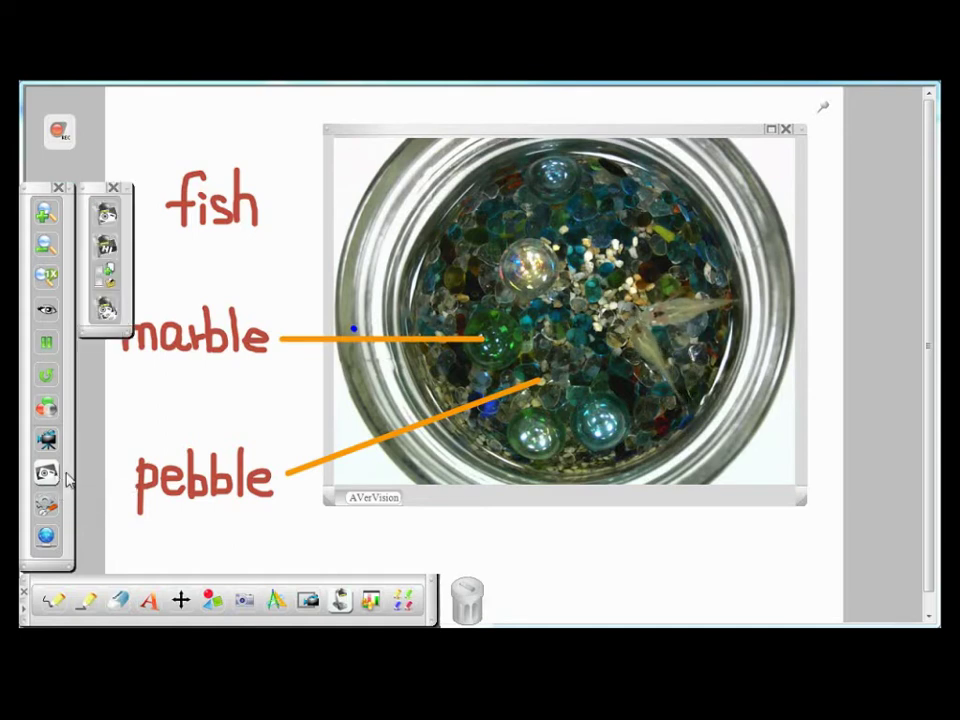
pyautogui.click(112, 226)
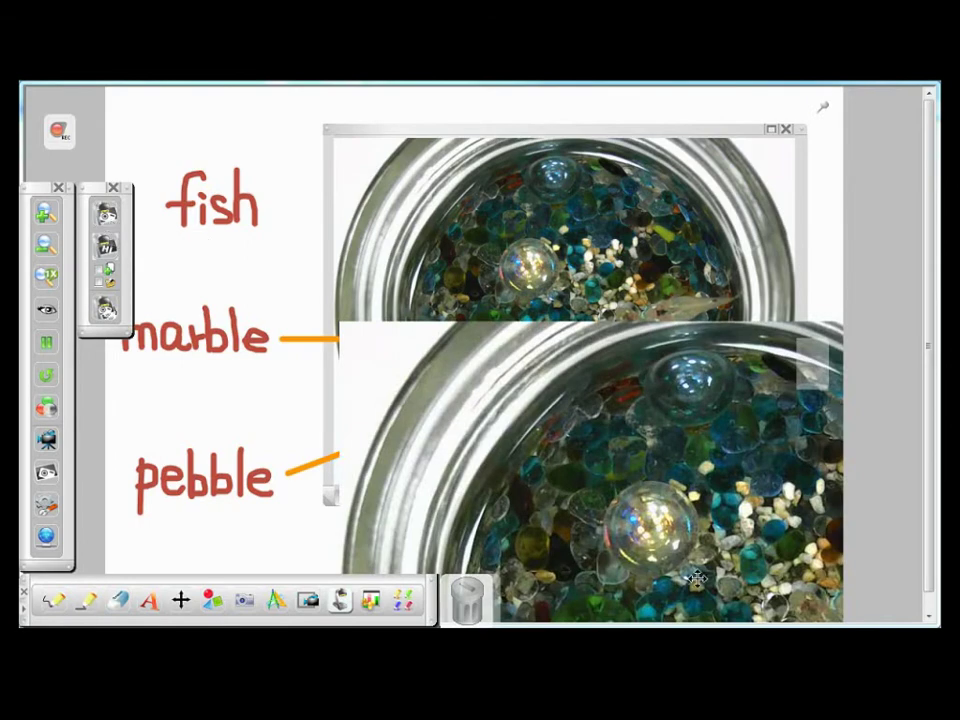
pyautogui.moveTo(628, 520); pyautogui.dragTo(470, 606)
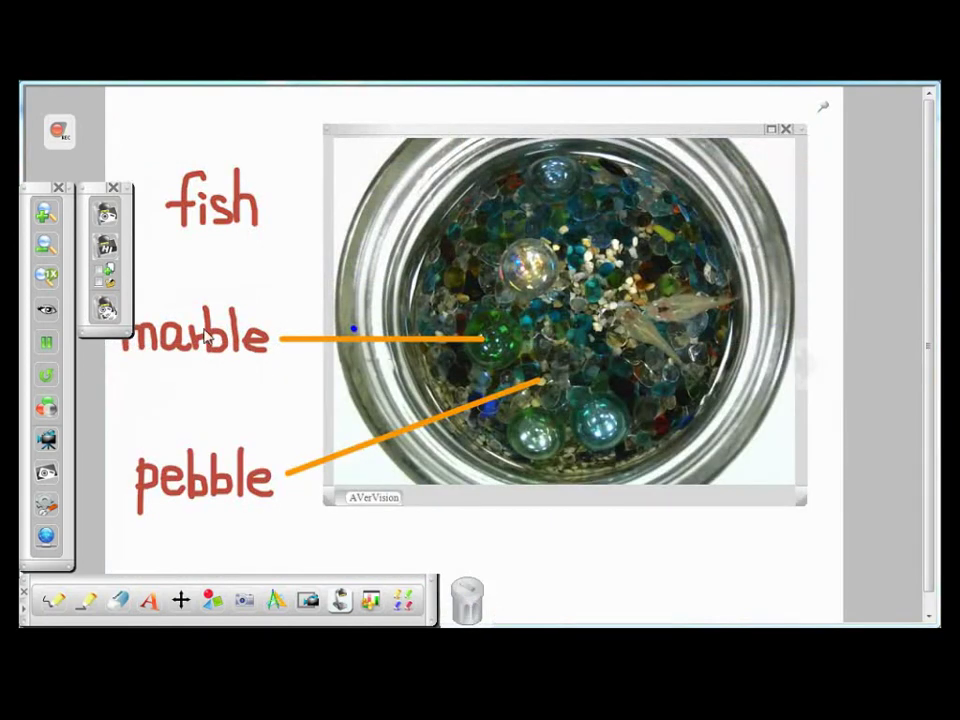
pyautogui.click(108, 250)
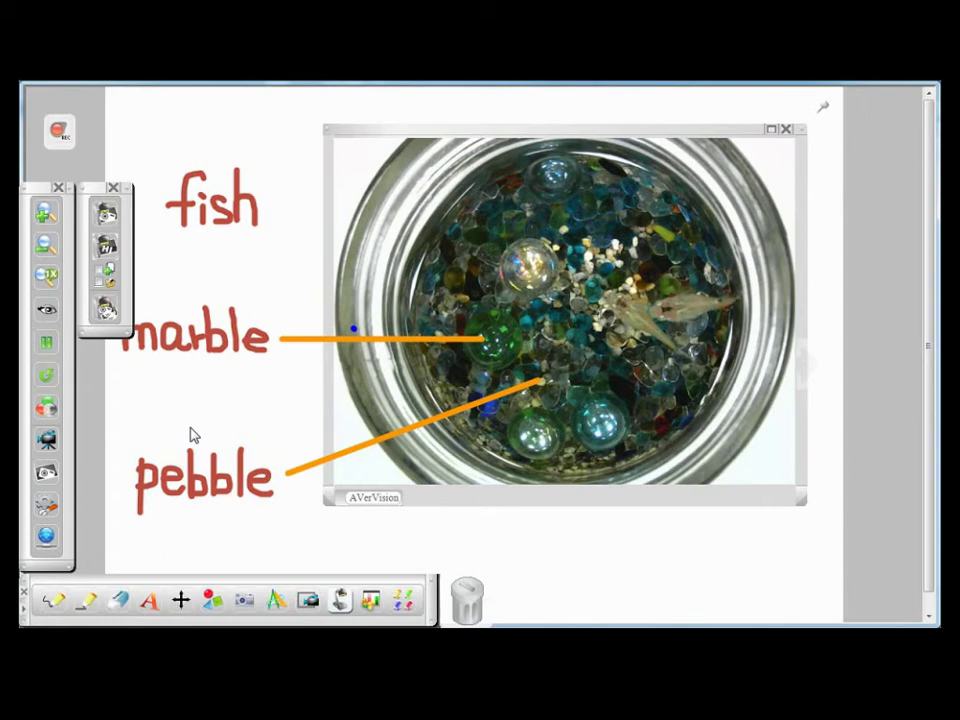
# - Set timed capture to 1 min at 5 sec intervals, saving DoccamCapture files to the Desktop
pyautogui.click(50, 512)
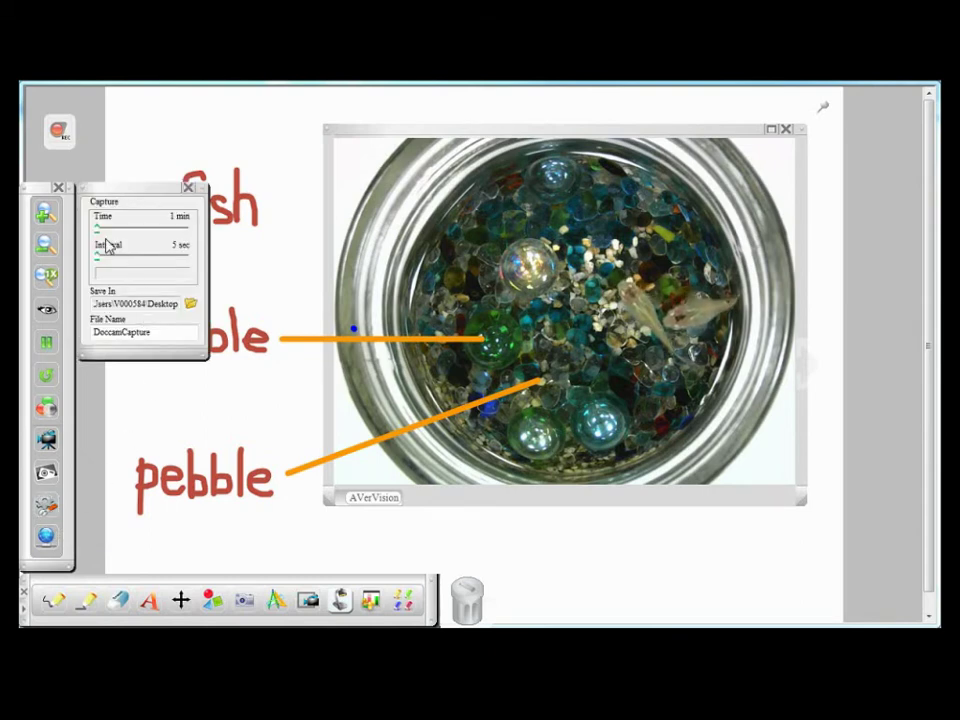
pyautogui.moveTo(97, 232); pyautogui.dragTo(213, 265)
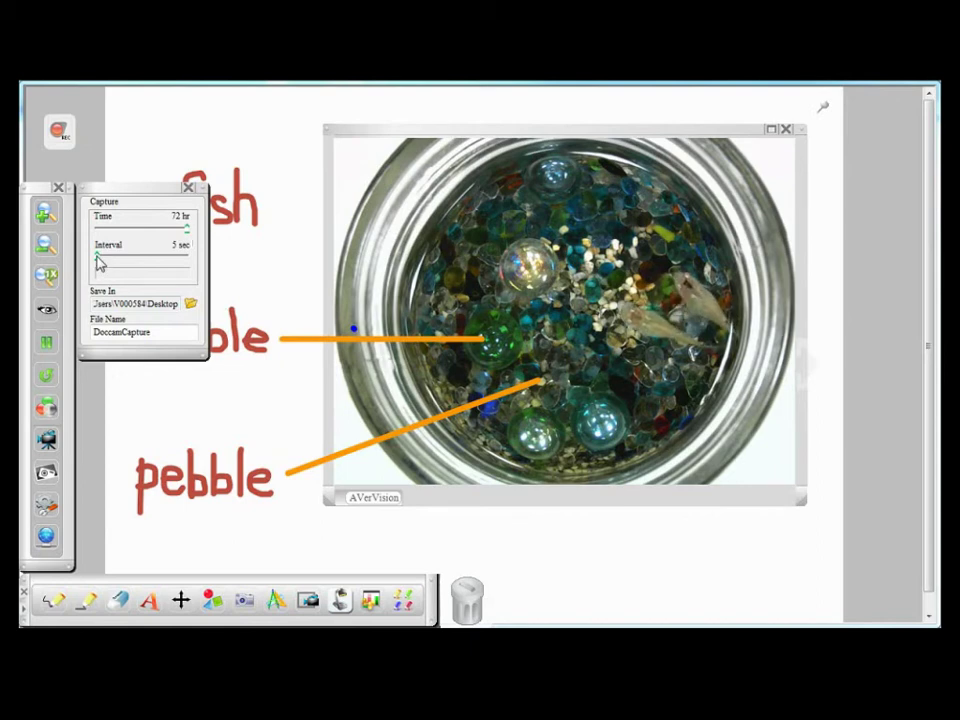
pyautogui.moveTo(98, 260)
pyautogui.mouseDown()
pyautogui.moveTo(186, 266)
pyautogui.moveTo(96, 266)
pyautogui.mouseUp()
pyautogui.moveTo(188, 229); pyautogui.dragTo(97, 230)
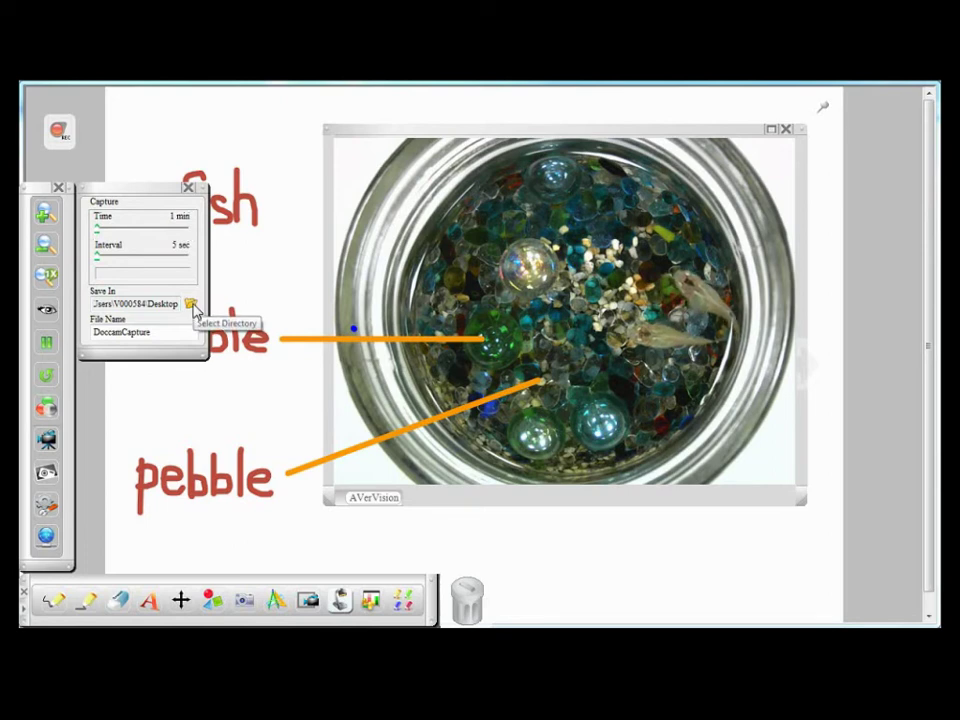
pyautogui.click(193, 309)
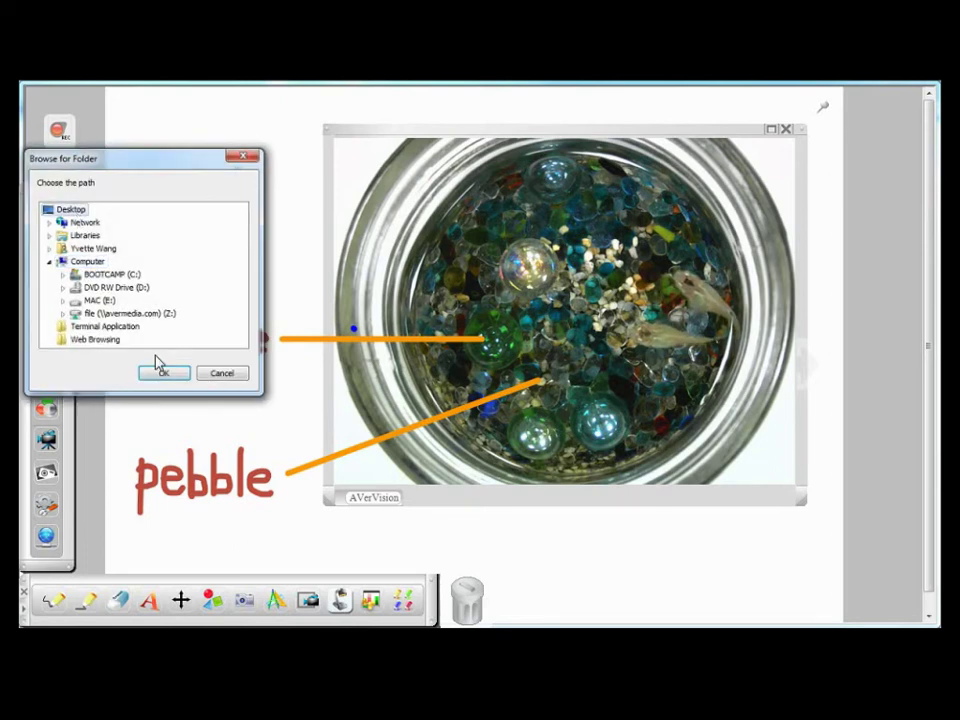
pyautogui.click(163, 373)
pyautogui.moveTo(157, 333); pyautogui.dragTo(93, 334)
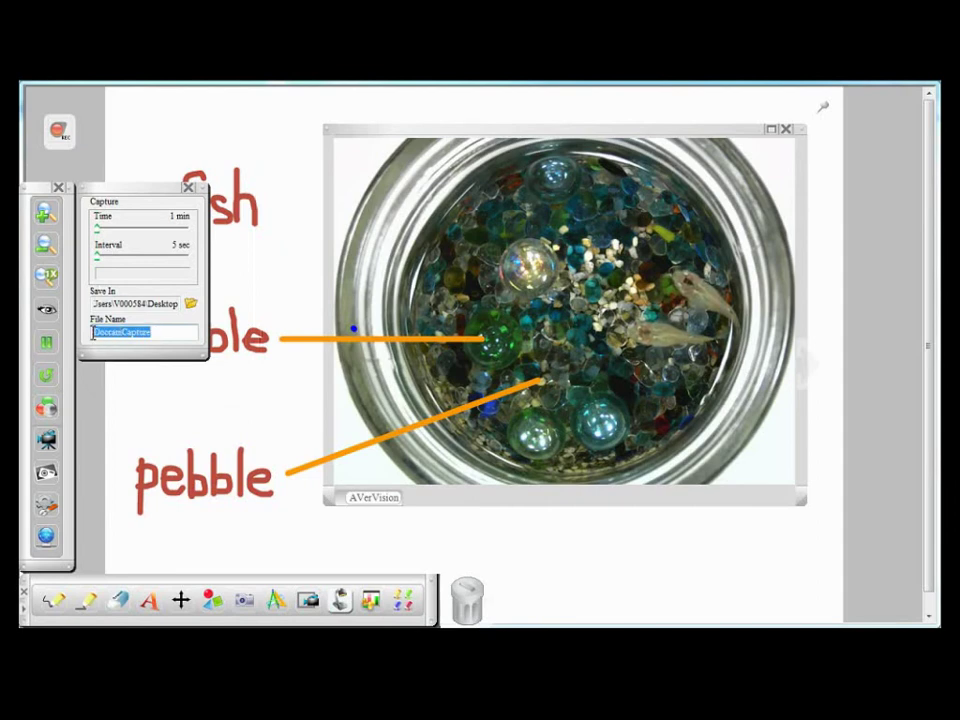
pyautogui.click(48, 472)
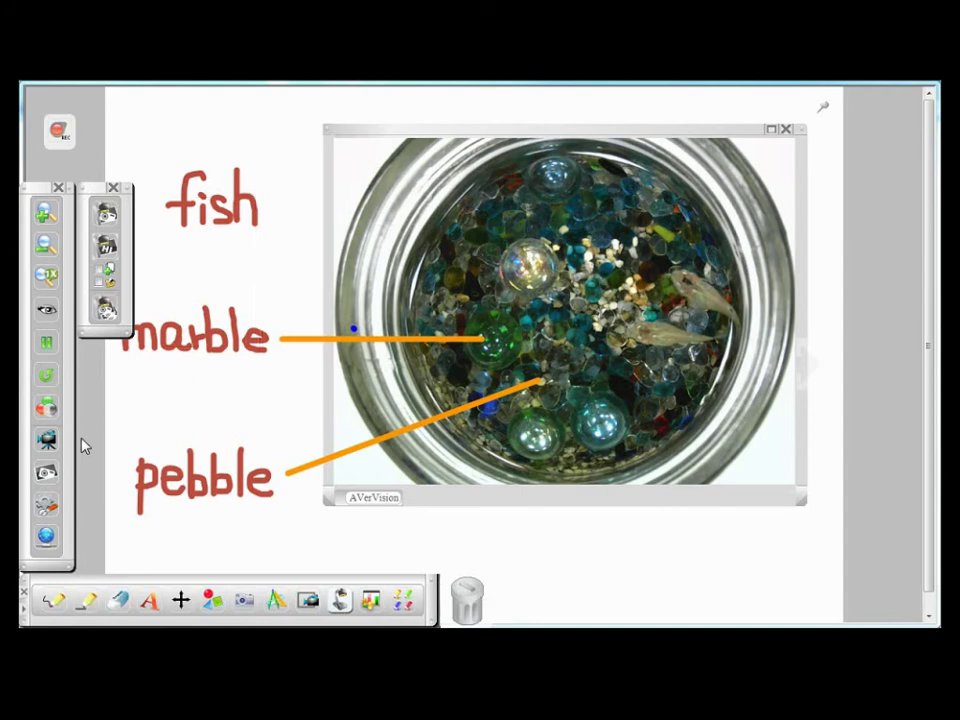
# - Start Continuous Capture of the fish jar
pyautogui.click(106, 309)
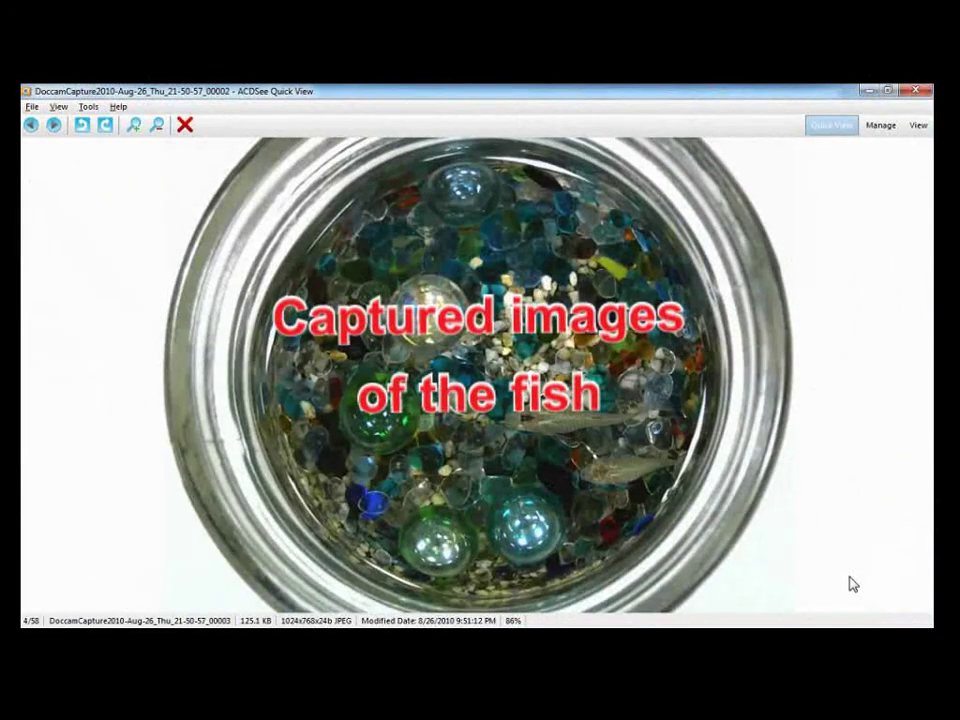
# - Browse the DoccamCapture shots in ACDSee Quick View up to image 33 of 58
pyautogui.scroll(-6, 852, 585)
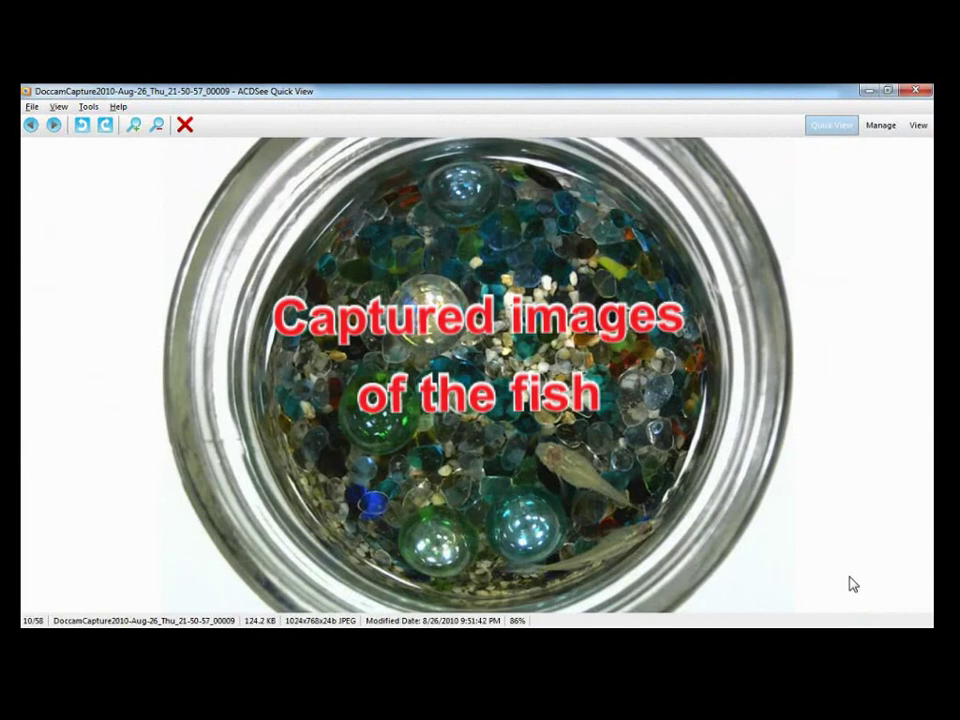
pyautogui.scroll(-7, 850, 580)
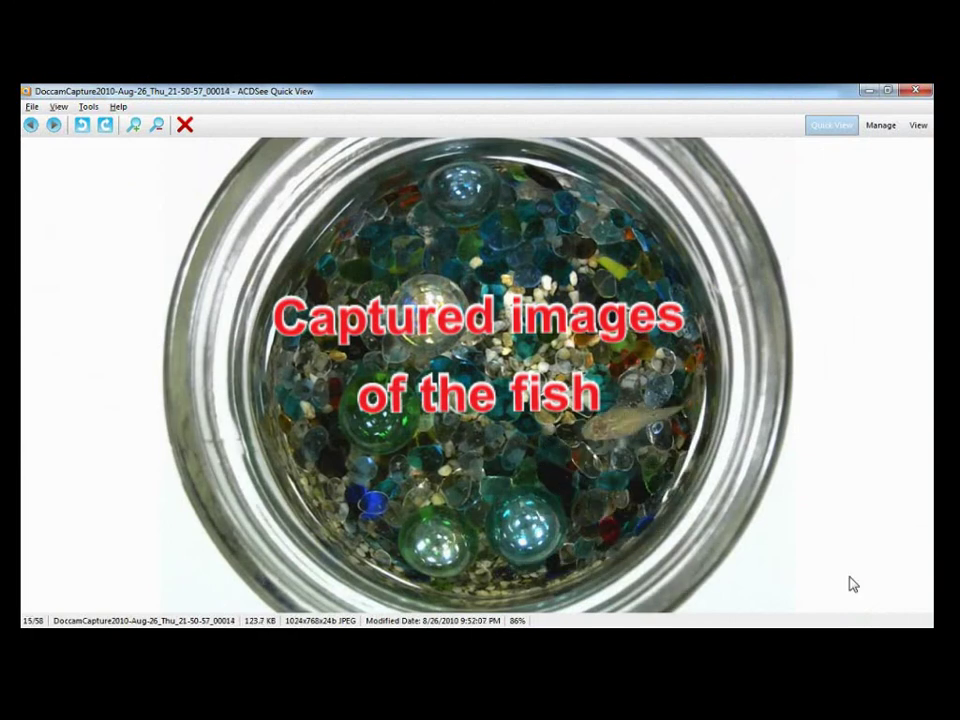
pyautogui.scroll(-5, 852, 585)
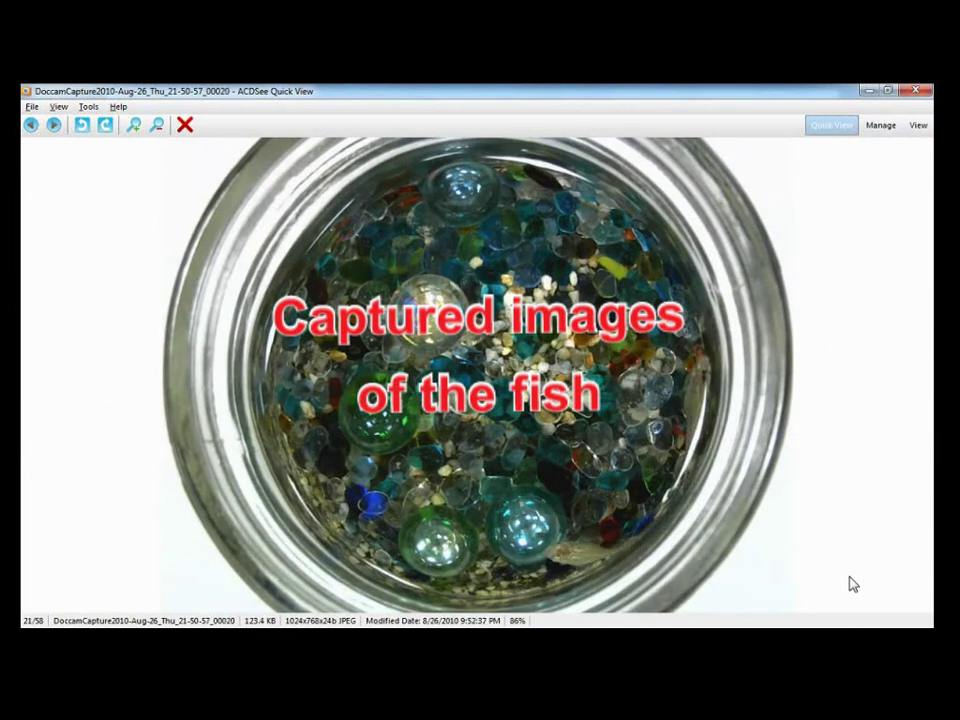
pyautogui.scroll(-6, 852, 585)
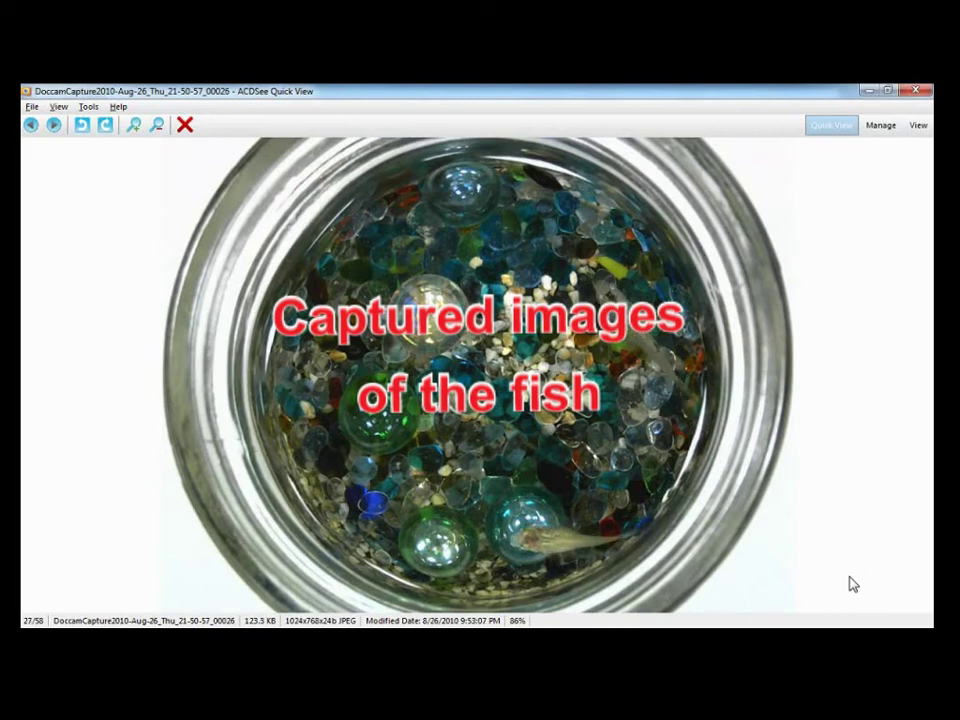
pyautogui.scroll(-6, 852, 585)
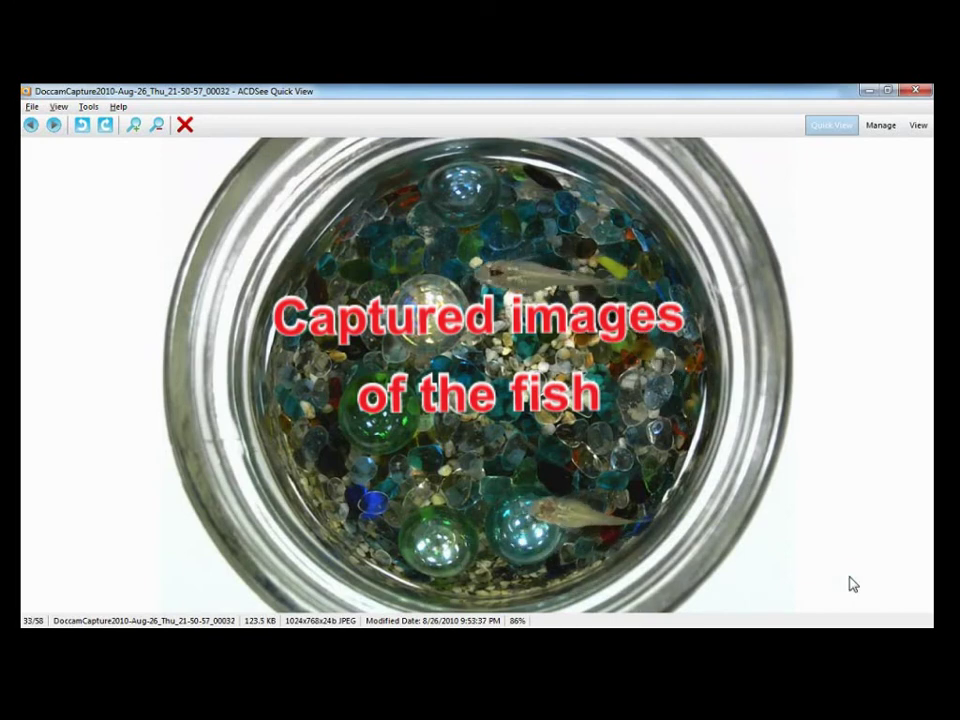